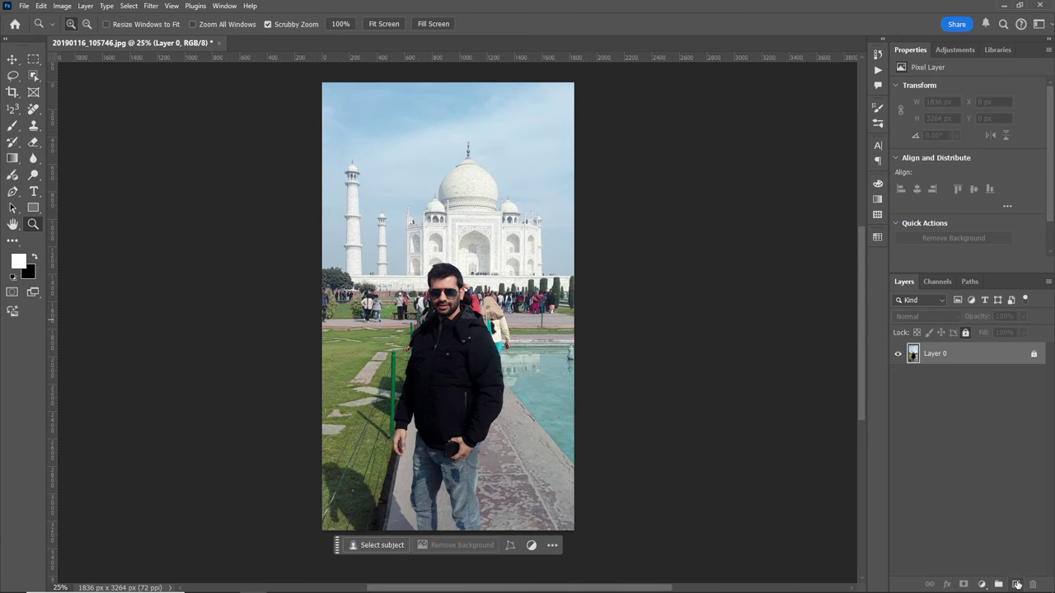
# Zoom in closely on the man's head and the tourist crowd behind him.
pyautogui.moveTo(468, 285)
pyautogui.mouseDown()
pyautogui.moveTo(532, 294)
pyautogui.moveTo(513, 297)
pyautogui.mouseUp()
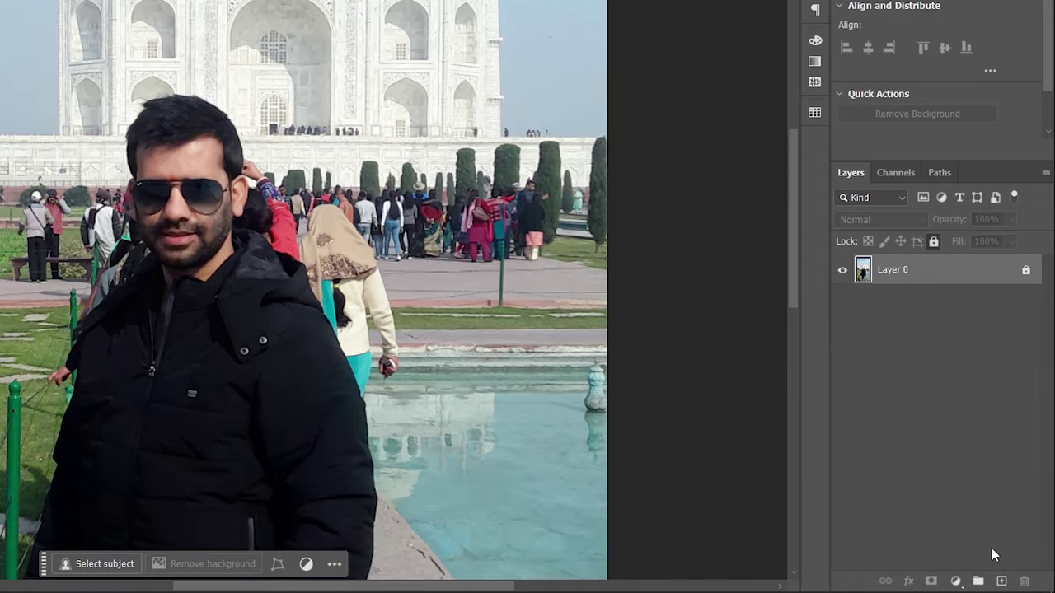
# Add an empty Layer 1 above the photo and select the Remove tool.
pyautogui.click(1002, 581)
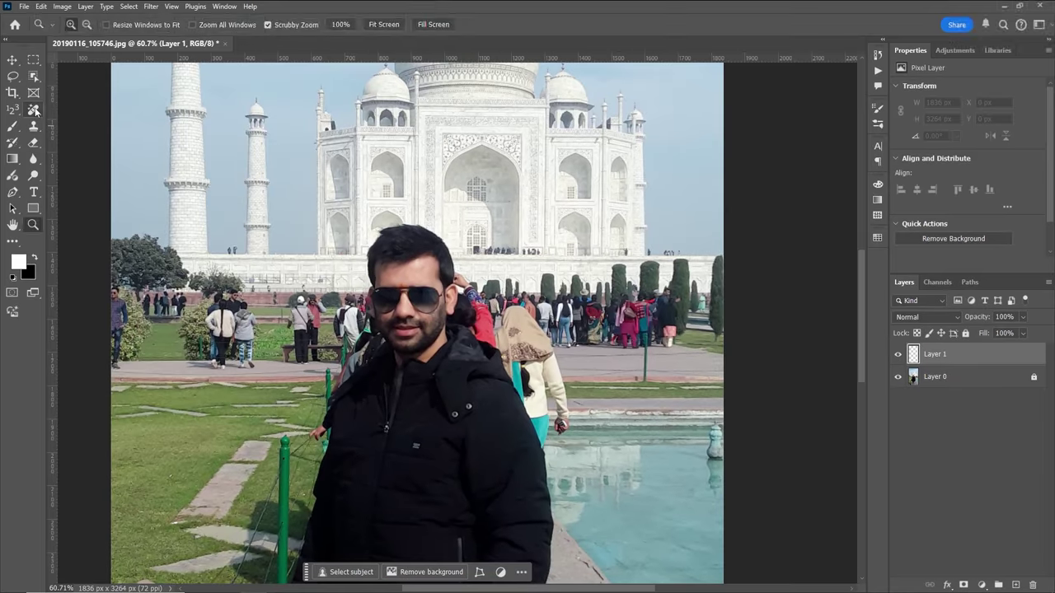
pyautogui.click(33, 110)
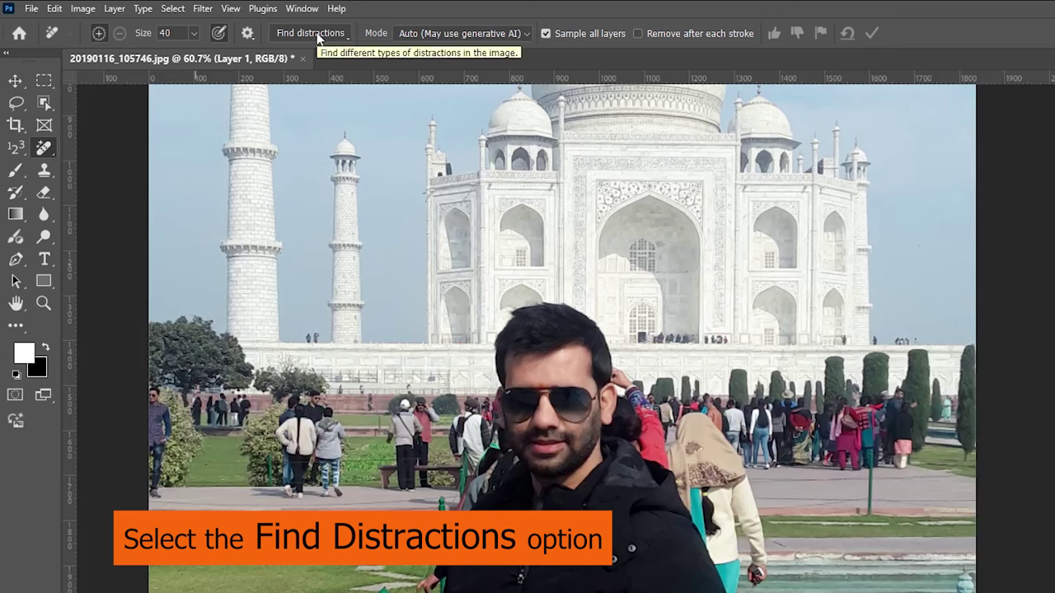
# Keep the Remove tool mode on Auto and detect the background crowd with Find distractions > People.
pyautogui.click(464, 34)
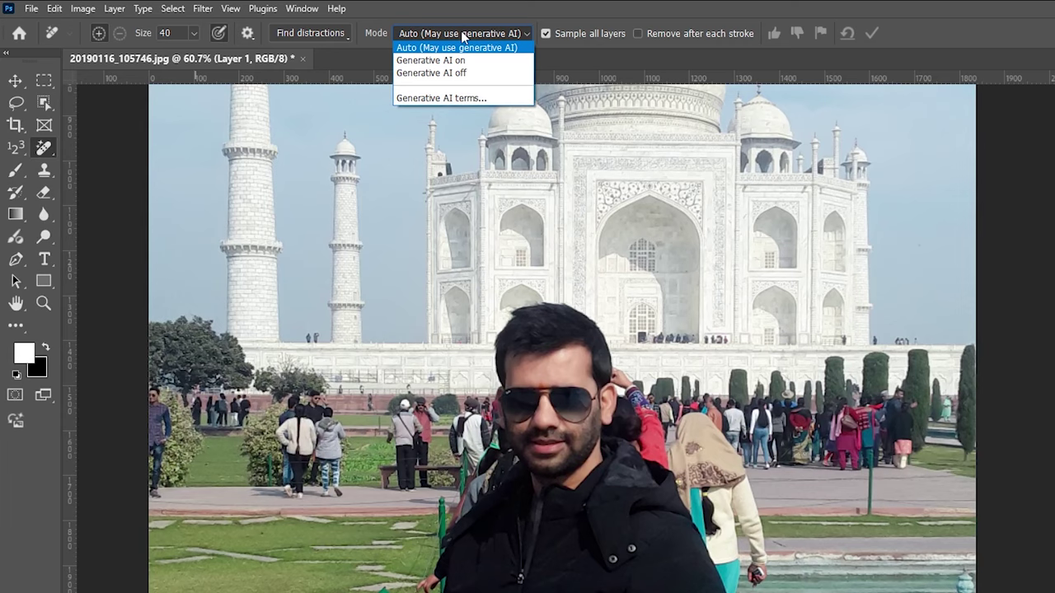
pyautogui.click(461, 47)
pyautogui.click(324, 37)
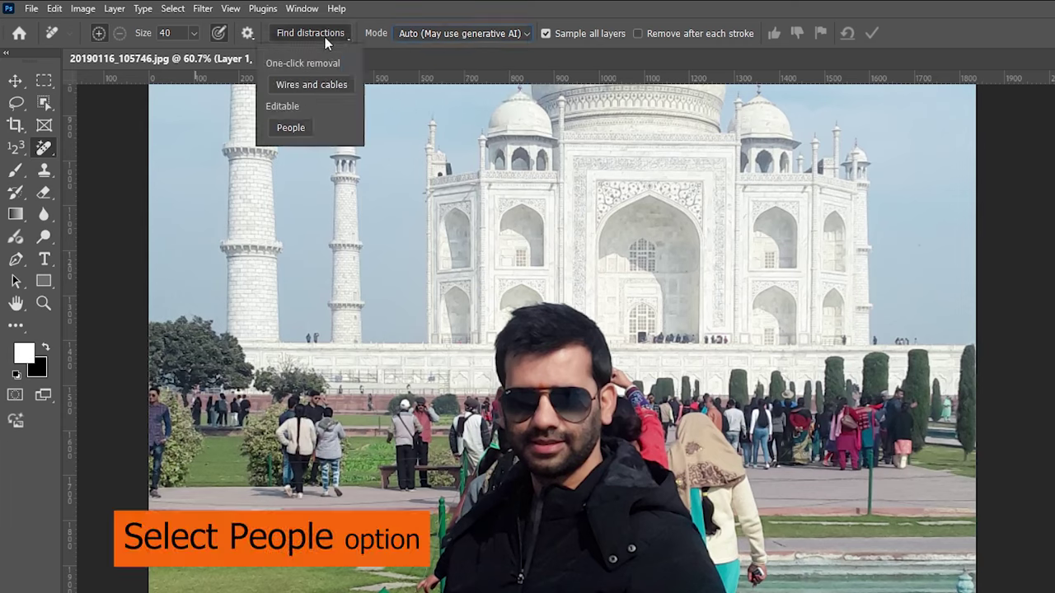
pyautogui.click(286, 129)
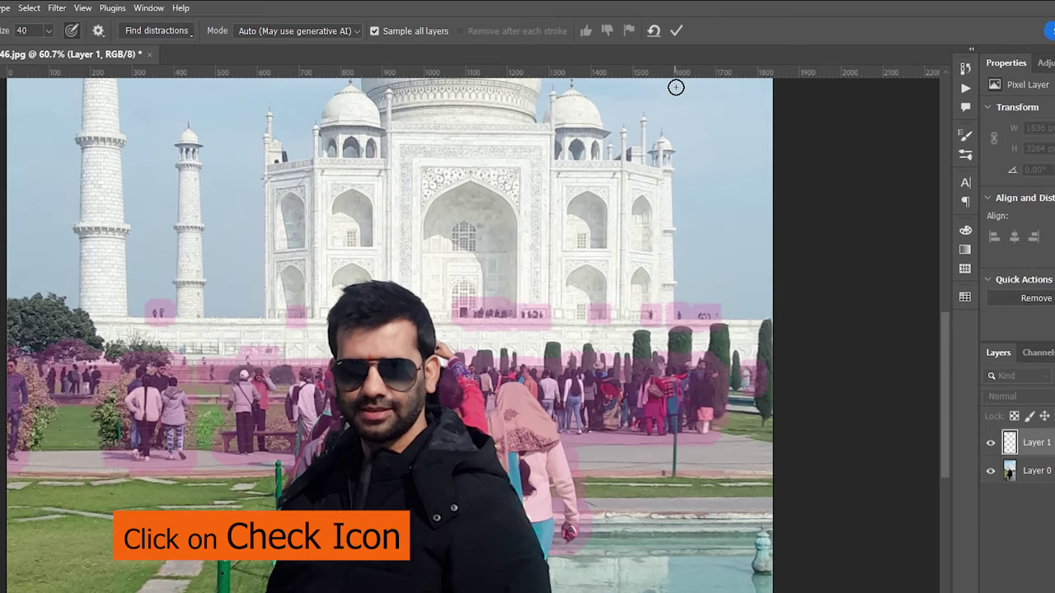
# Apply the people removal and toggle Layer 1 off and on to compare with the original crowd.
pyautogui.click(678, 36)
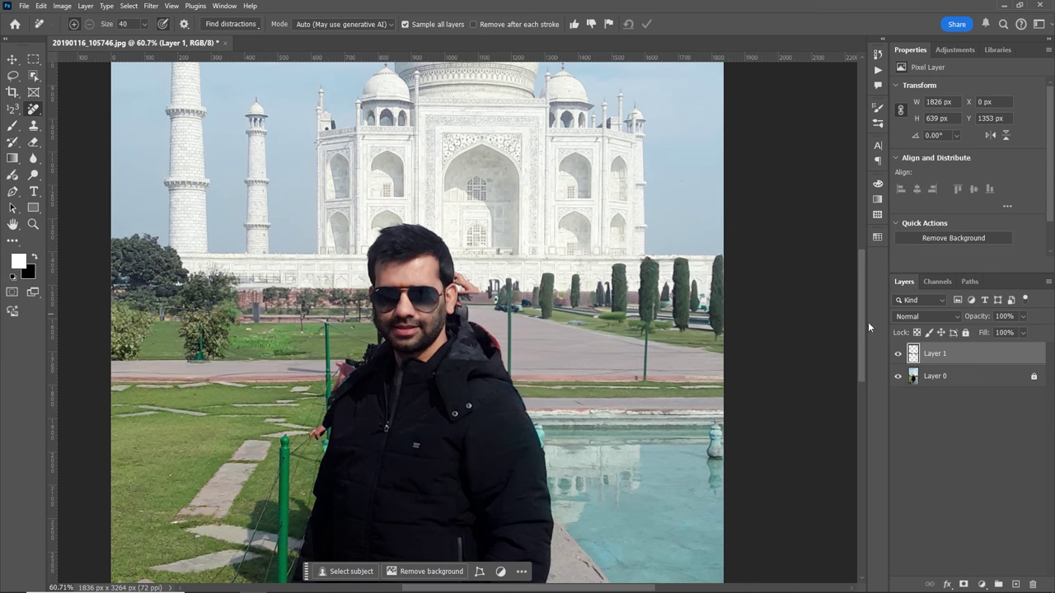
pyautogui.click(897, 353)
pyautogui.click(897, 354)
# Zoom the view to about 56% on the retouched photo.
pyautogui.hotkey('ctrl', '-')
pyautogui.hotkey('ctrl', '-')
pyautogui.press('z')
pyautogui.moveTo(484, 276)
pyautogui.mouseDown()
pyautogui.moveTo(551, 278)
pyautogui.moveTo(445, 294)
pyautogui.mouseUp()
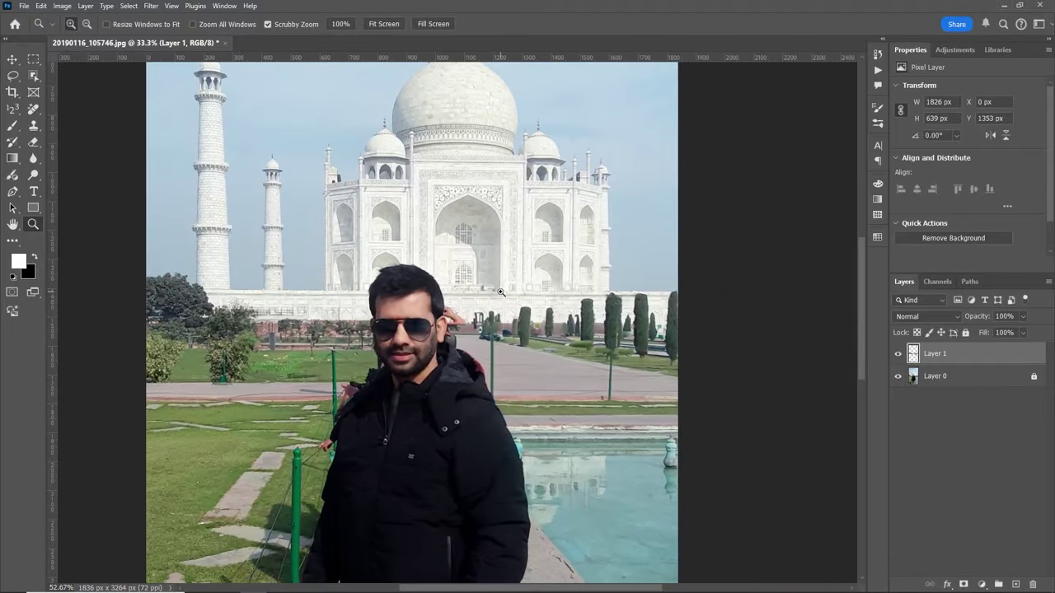
# Zoom in close on the man's jacket.
pyautogui.press('j')
pyautogui.press('z')
pyautogui.click(492, 354)
# With the Remove Tool from the healing group, paint over the leftover hand beside the man's ear.
pyautogui.click(34, 112)
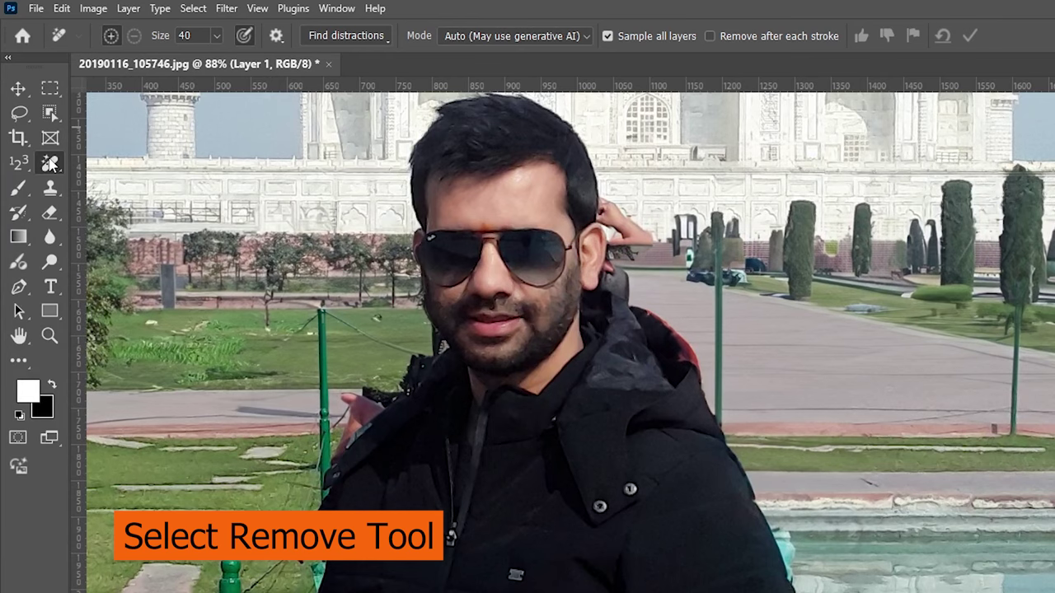
pyautogui.rightClick(34, 112)
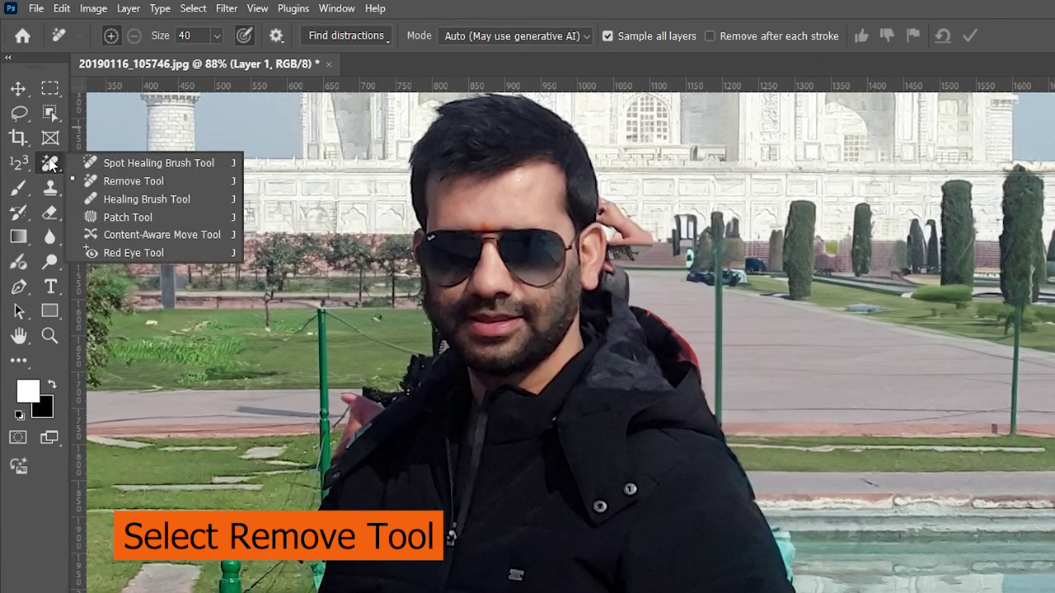
pyautogui.click(122, 184)
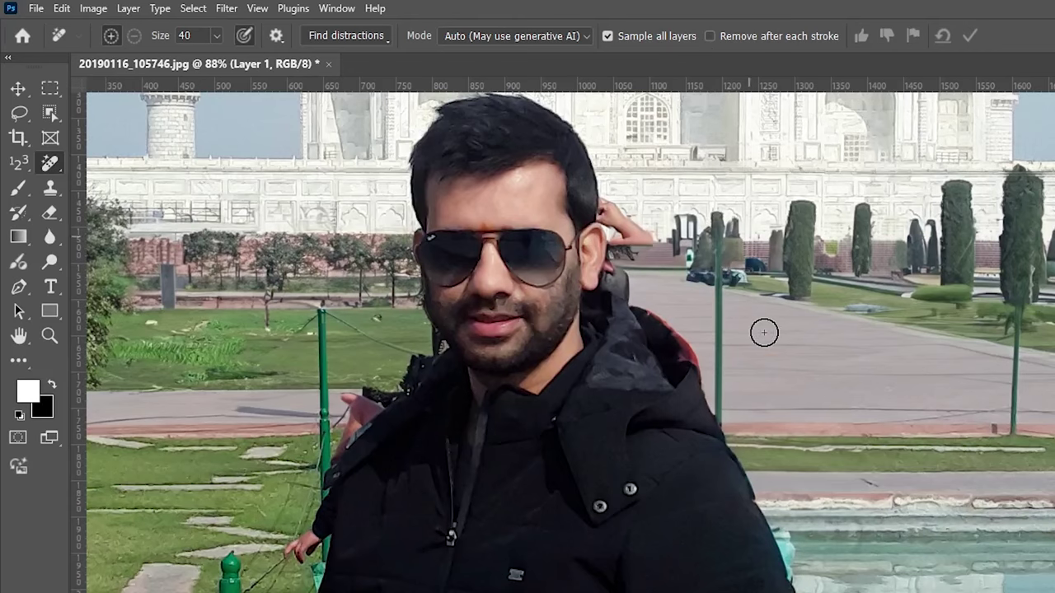
pyautogui.moveTo(617, 218)
pyautogui.mouseDown()
pyautogui.moveTo(607, 211)
pyautogui.moveTo(620, 282)
pyautogui.moveTo(689, 351)
pyautogui.moveTo(800, 576)
pyautogui.moveTo(814, 580)
pyautogui.mouseUp()
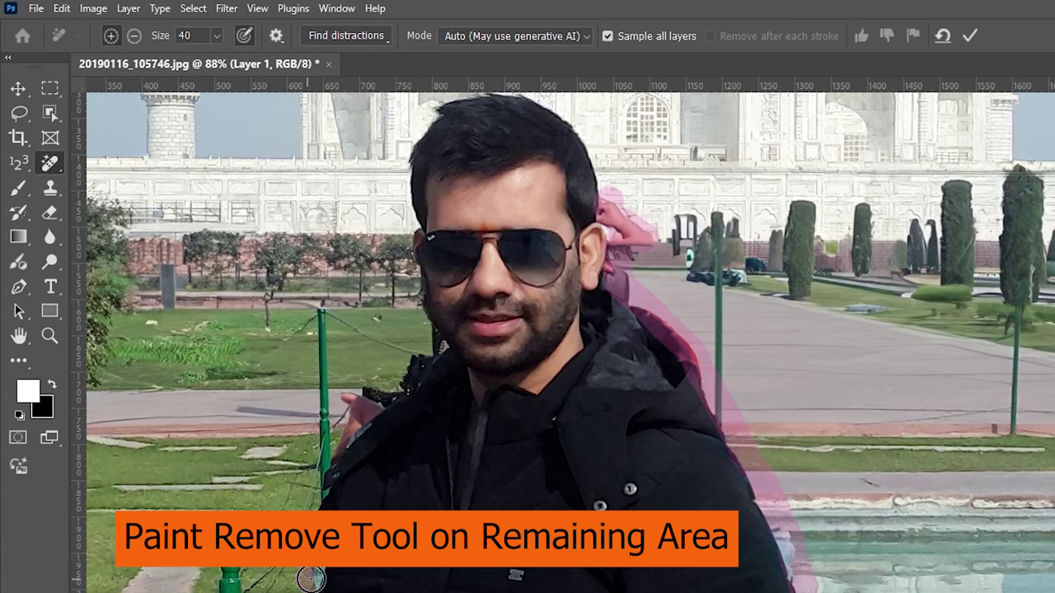
# Paint over the remnants along the jacket's left edge down to the pool, then review.
pyautogui.moveTo(311, 579); pyautogui.dragTo(328, 488)
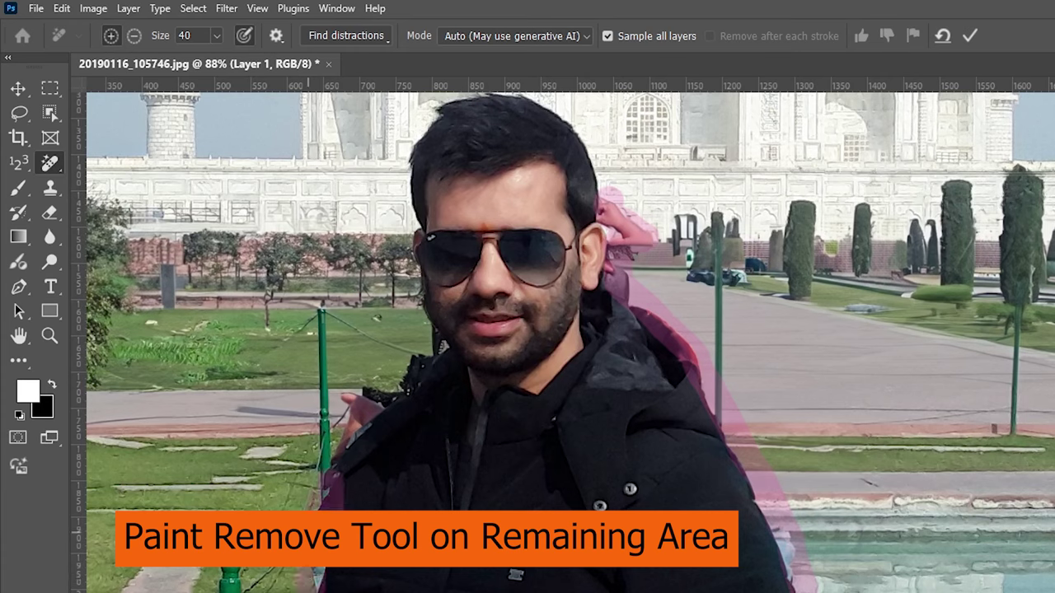
pyautogui.moveTo(290, 548)
pyautogui.mouseDown()
pyautogui.moveTo(359, 409)
pyautogui.moveTo(351, 404)
pyautogui.moveTo(404, 387)
pyautogui.mouseUp()
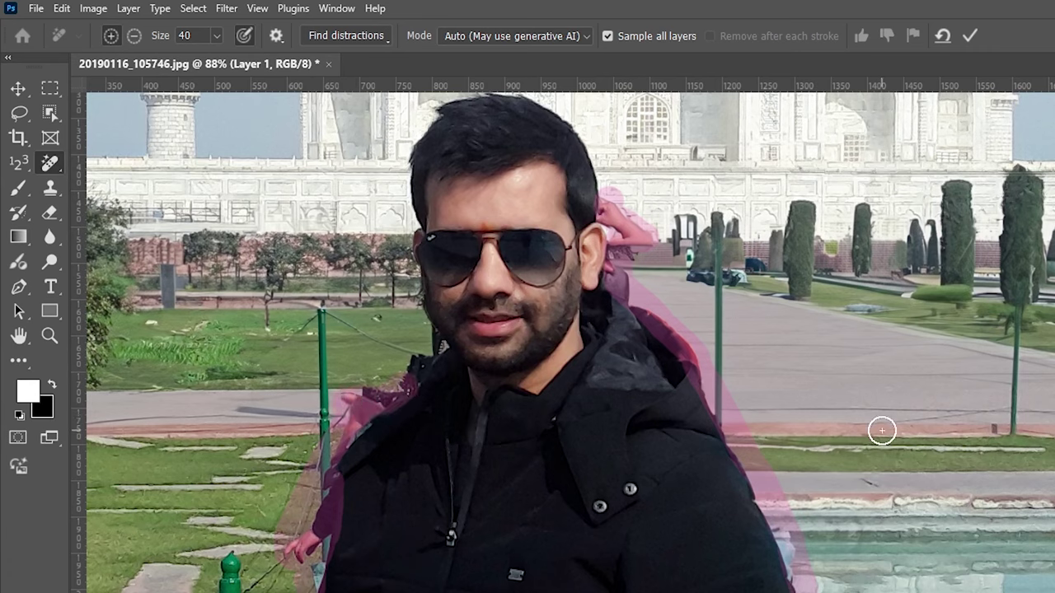
pyautogui.scroll(-2, 881, 429)
pyautogui.scroll(-3, 881, 431)
pyautogui.scroll(-3, 881, 431)
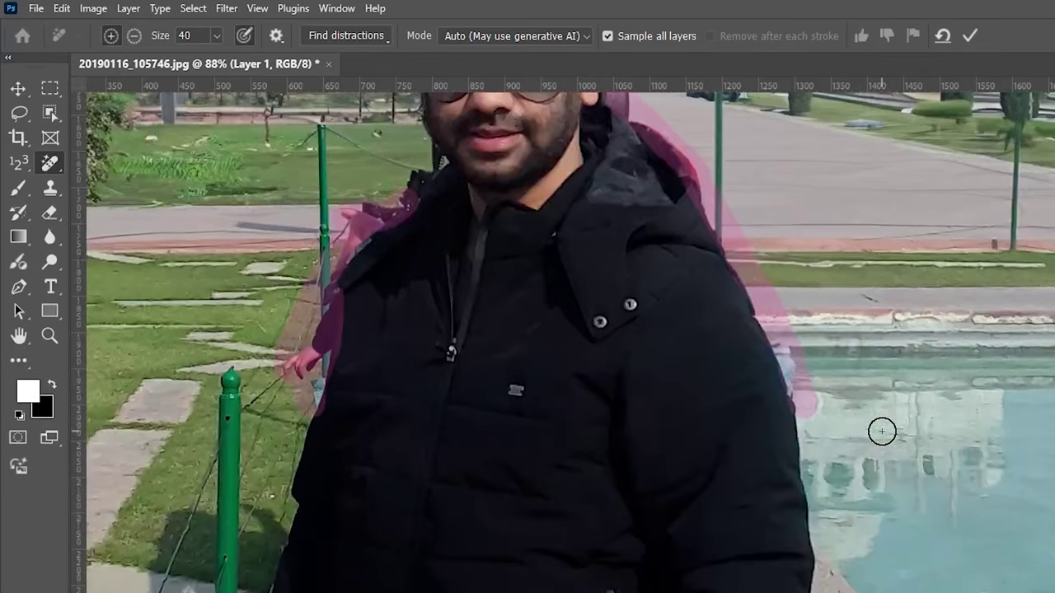
pyautogui.scroll(-4, 881, 431)
pyautogui.scroll(4, 881, 431)
pyautogui.scroll(2, 881, 431)
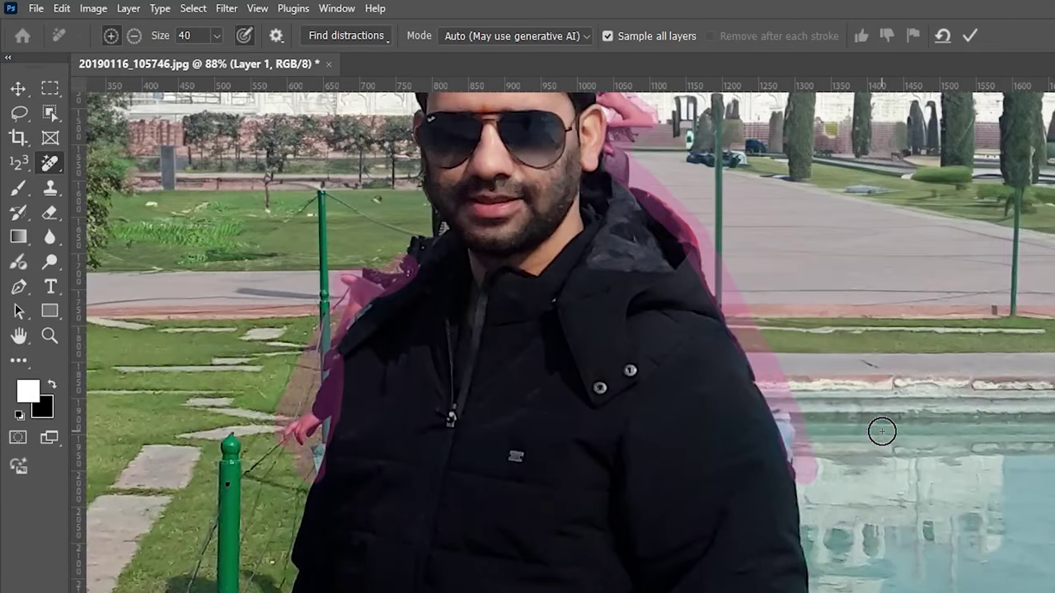
pyautogui.scroll(3, 881, 431)
pyautogui.scroll(3, 880, 431)
pyautogui.scroll(2, 881, 431)
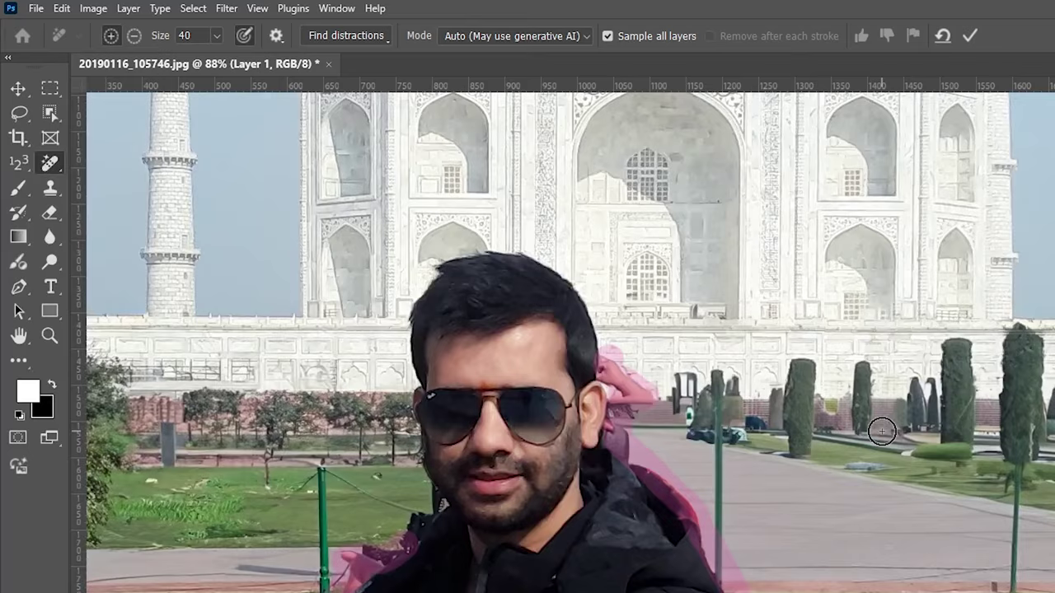
pyautogui.scroll(-1, 880, 431)
pyautogui.scroll(-1, 881, 431)
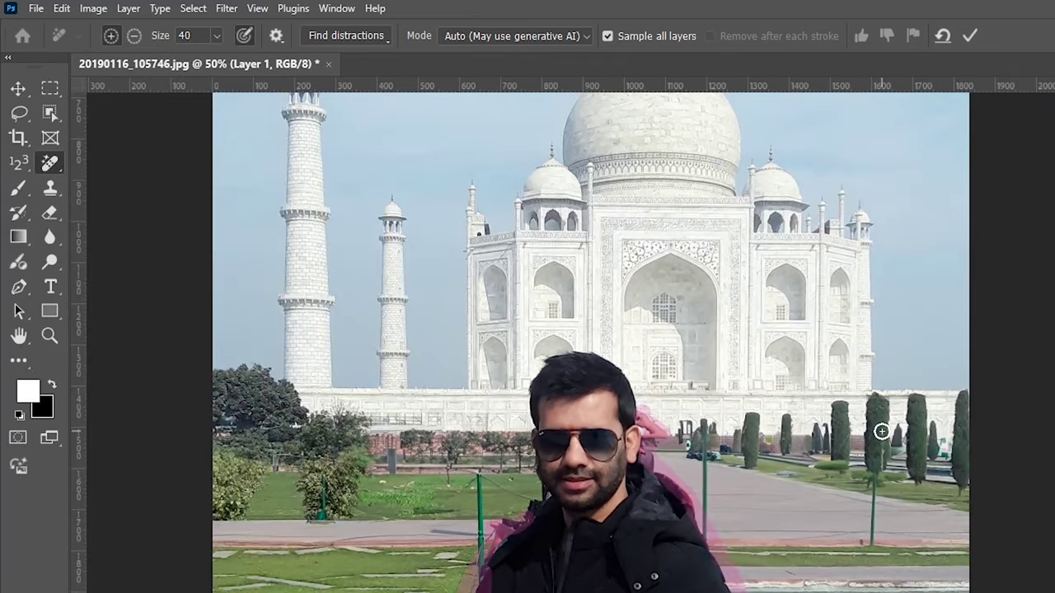
pyautogui.scroll(-1, 881, 431)
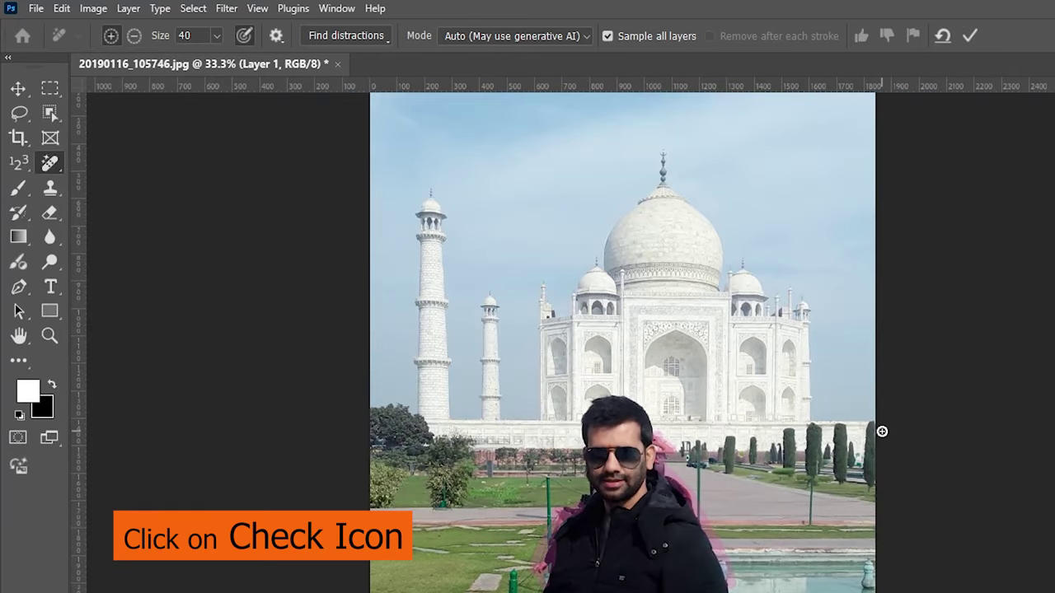
pyautogui.scroll(-1, 881, 431)
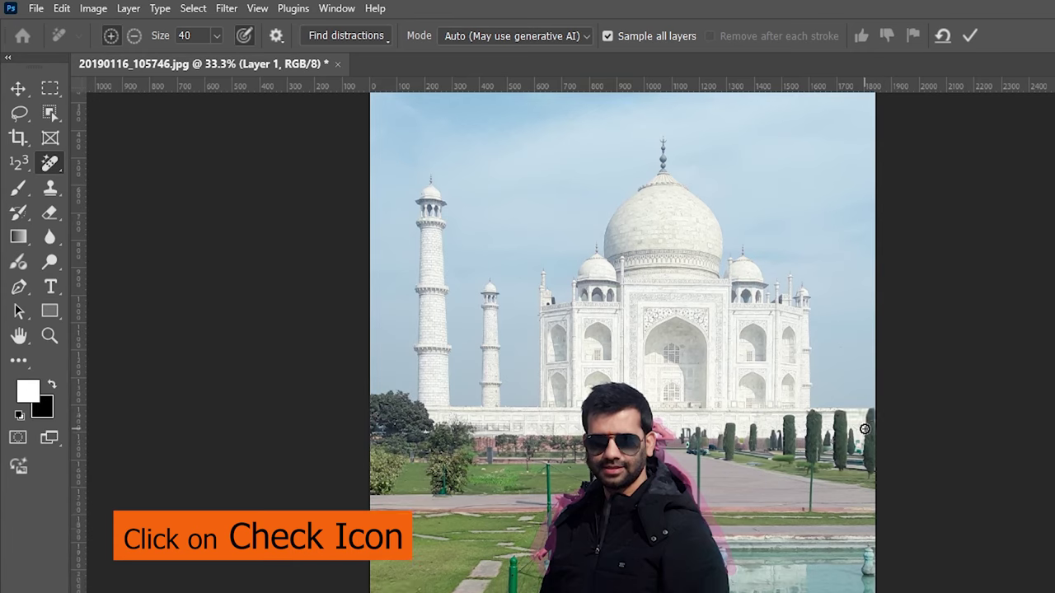
pyautogui.scroll(-1, 865, 429)
pyautogui.scroll(1, 864, 428)
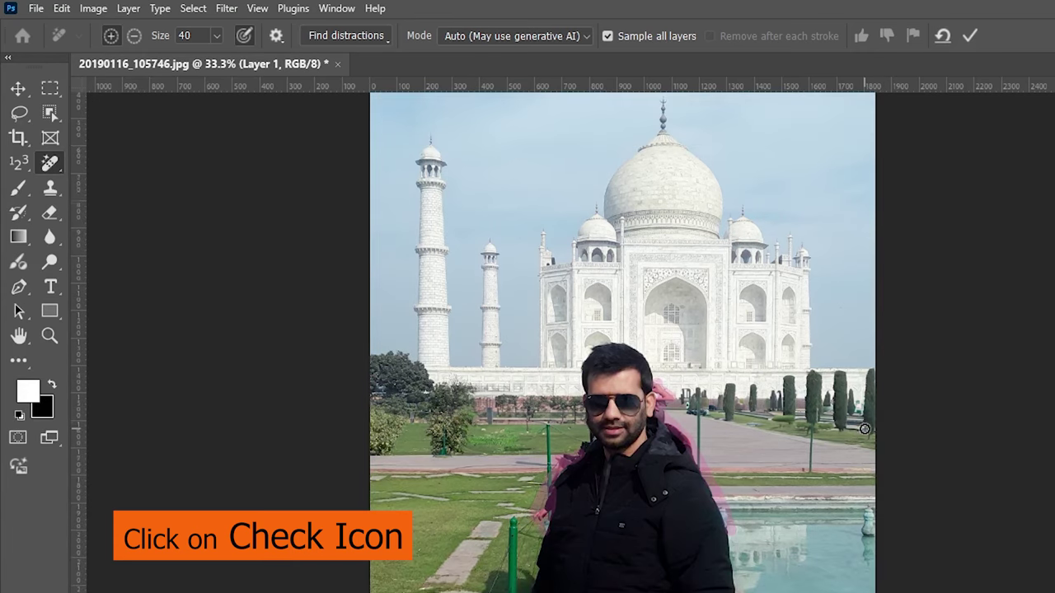
# Apply the brushed removal and toggle Layer 1 off and on to compare with the original.
pyautogui.click(973, 40)
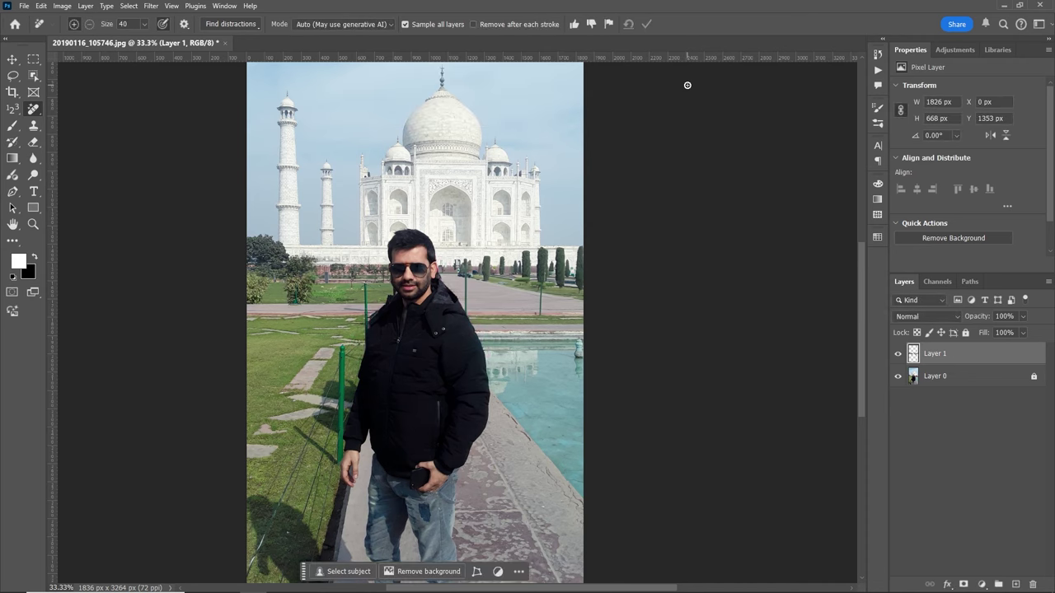
pyautogui.click(898, 354)
pyautogui.click(898, 354)
# Zoom out to the whole photo, then zoom back in on the man and the Taj Mahal.
pyautogui.hotkey('ctrl', '-')
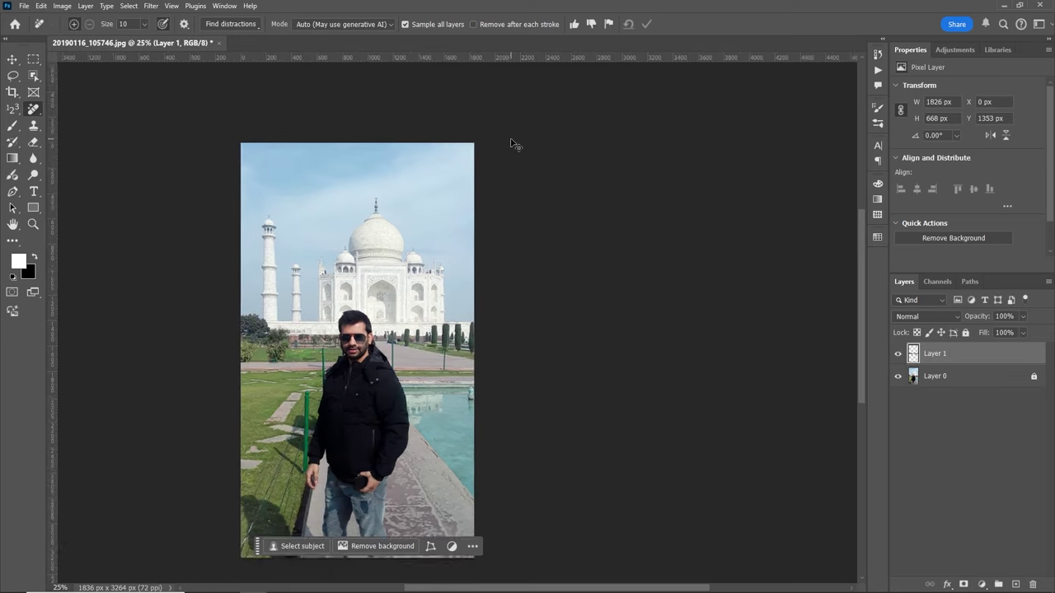
pyautogui.hotkey('ctrl', '-')
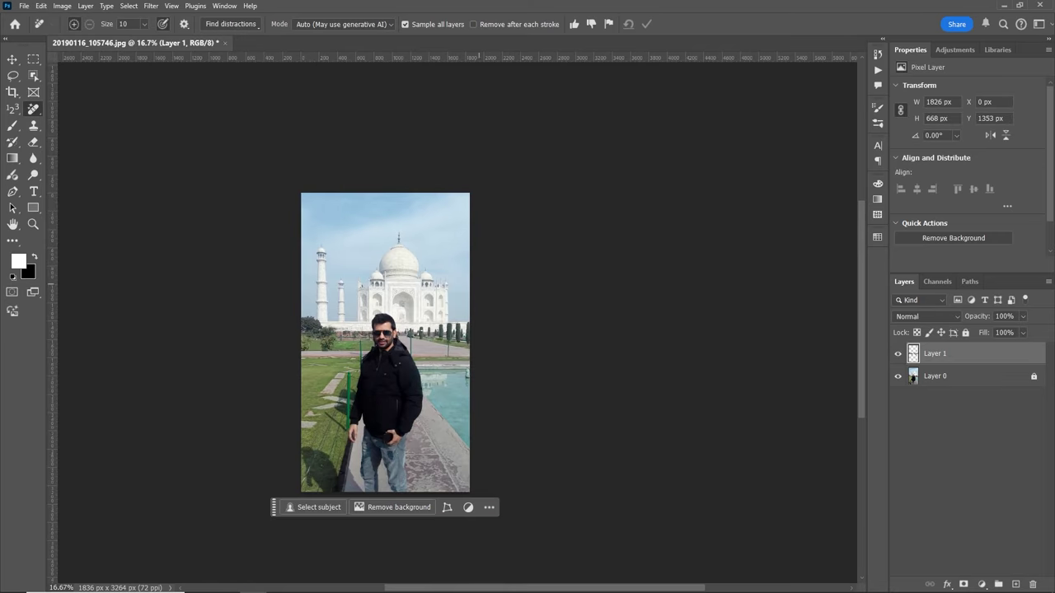
pyautogui.press('z')
pyautogui.moveTo(339, 432)
pyautogui.mouseDown()
pyautogui.moveTo(356, 426)
pyautogui.moveTo(343, 428)
pyautogui.mouseUp()
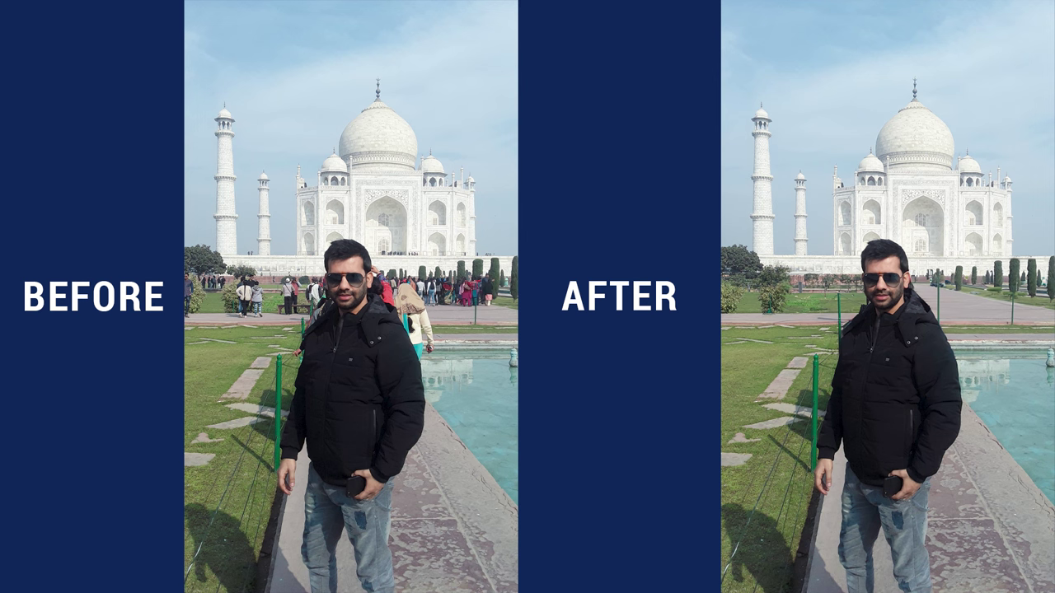